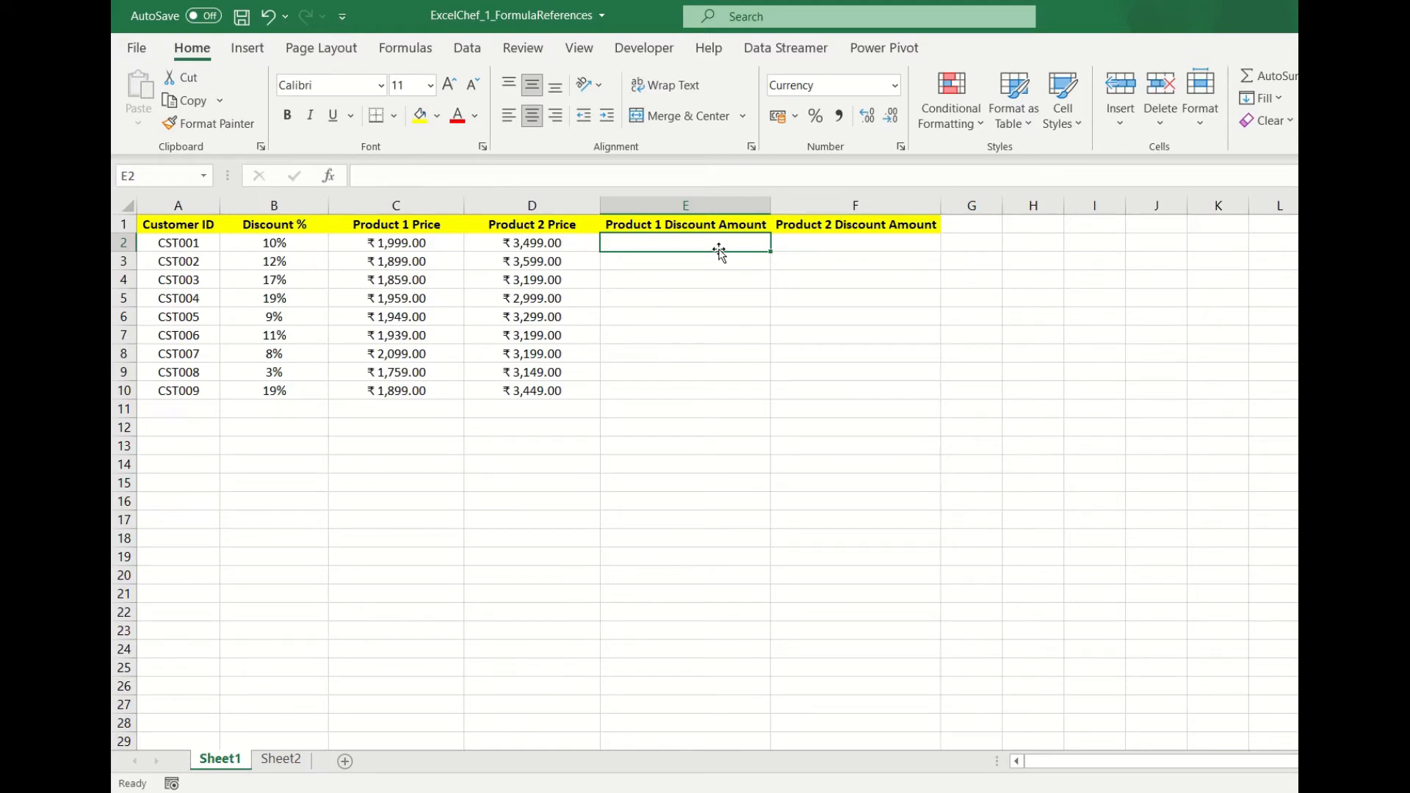
# Enter the formula =B2*C2 in cell E2 and fill it down through E10.
pyautogui.click(713, 178)
pyautogui.write('=')
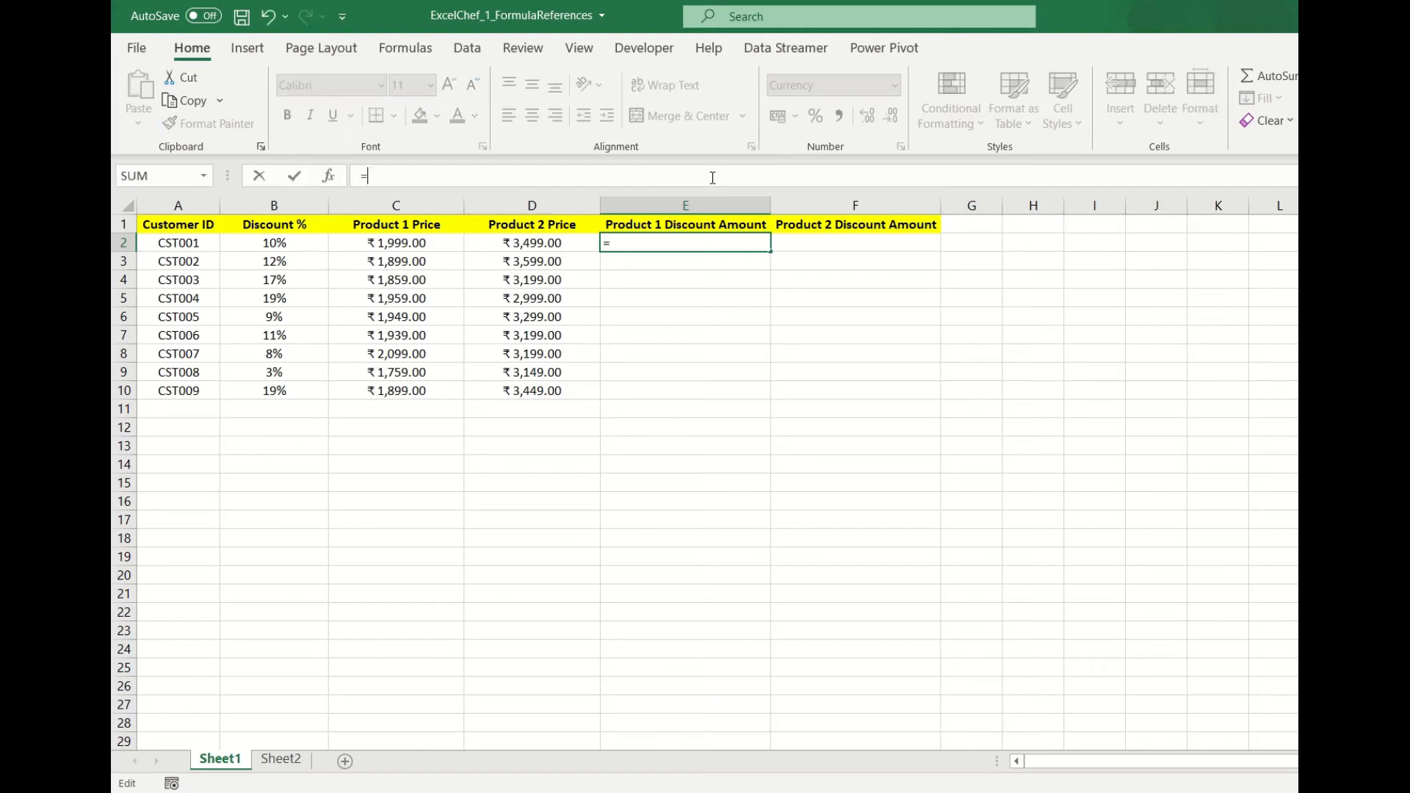
pyautogui.write('B')
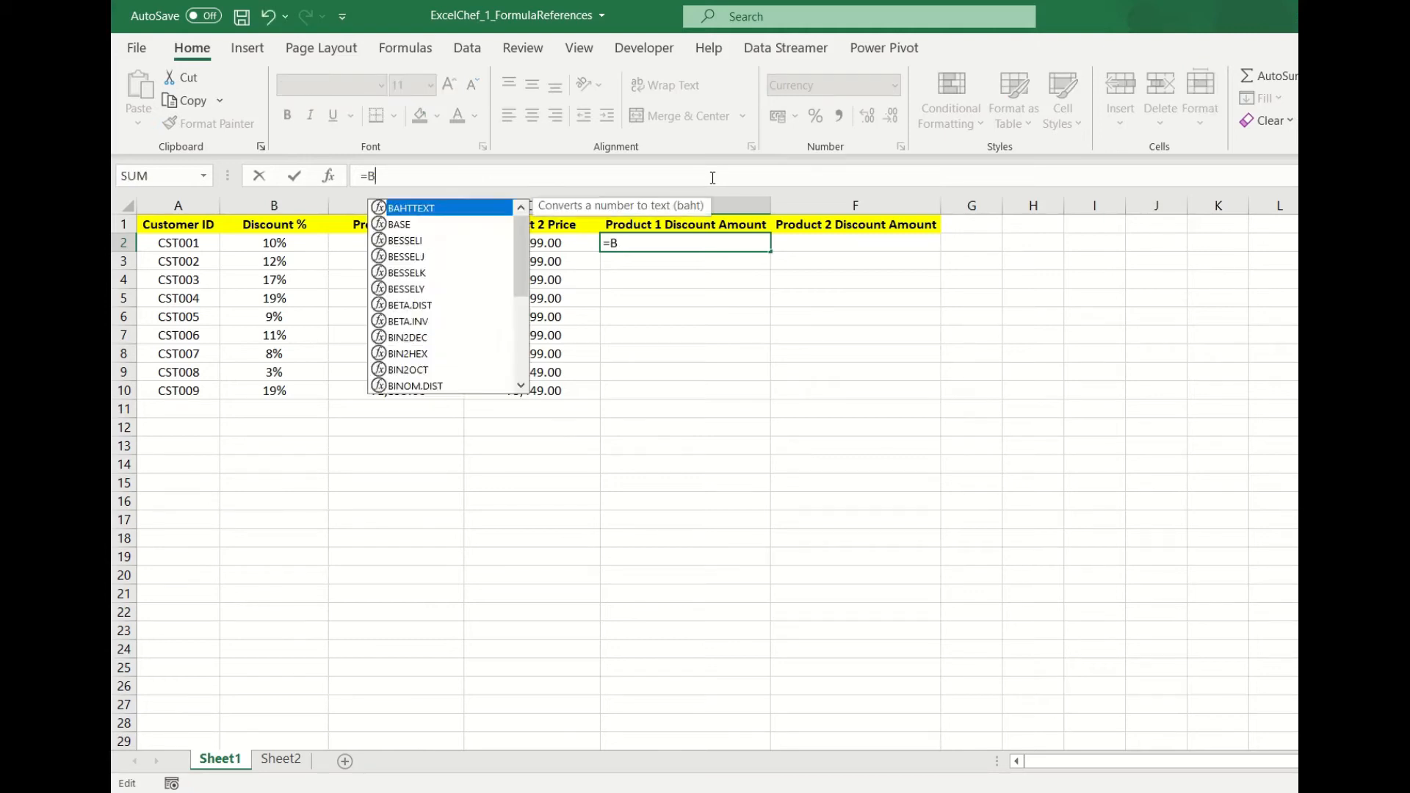
pyautogui.write('2*C2')
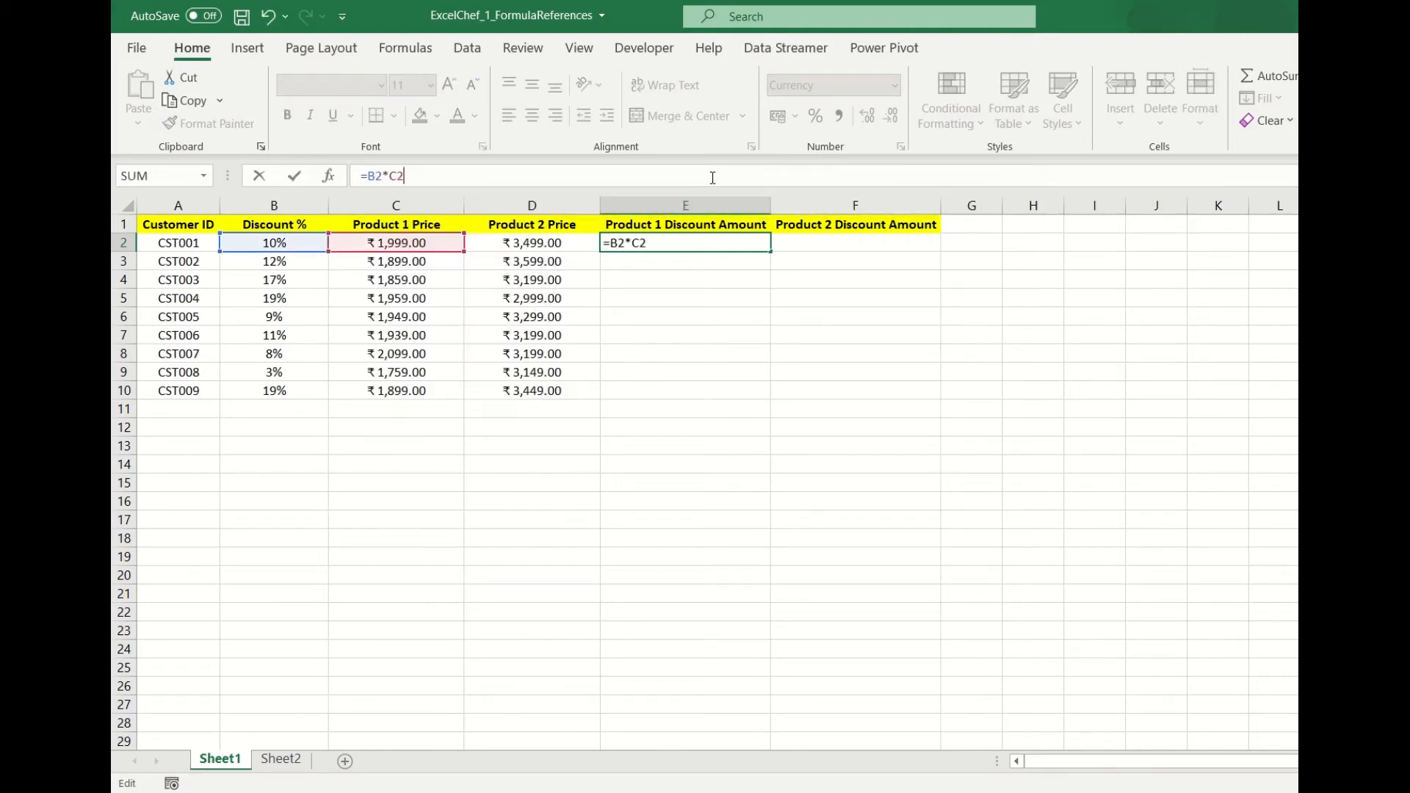
pyautogui.press('Return')
pyautogui.click(765, 243)
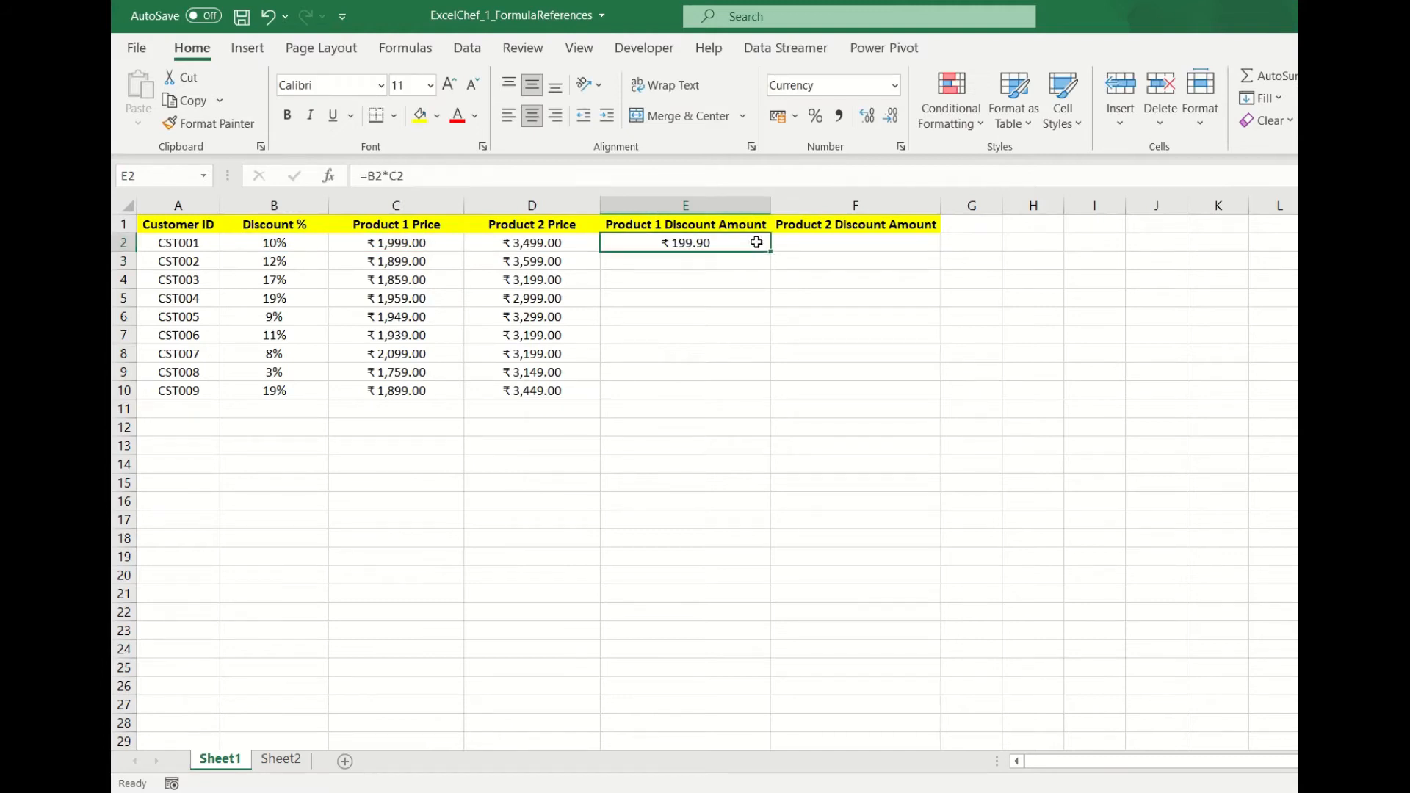
pyautogui.moveTo(769, 253); pyautogui.dragTo(775, 390)
# Copy the Product 1 discount formulas from E2:E10 into F2:F10 and inspect the pasted formula in F2.
pyautogui.hotkey('ctrl', 'c')
pyautogui.click(816, 243)
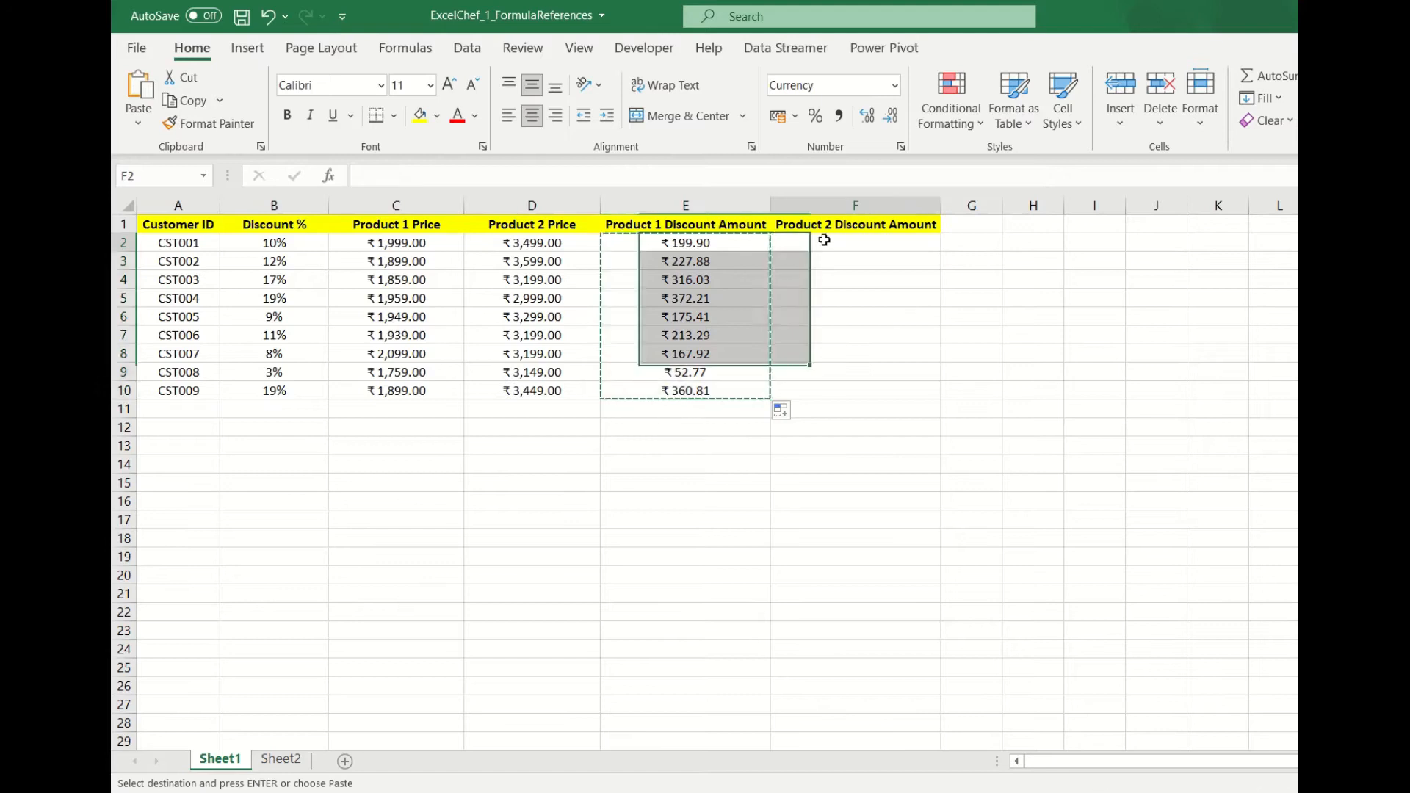
pyautogui.hotkey('ctrl', 'v')
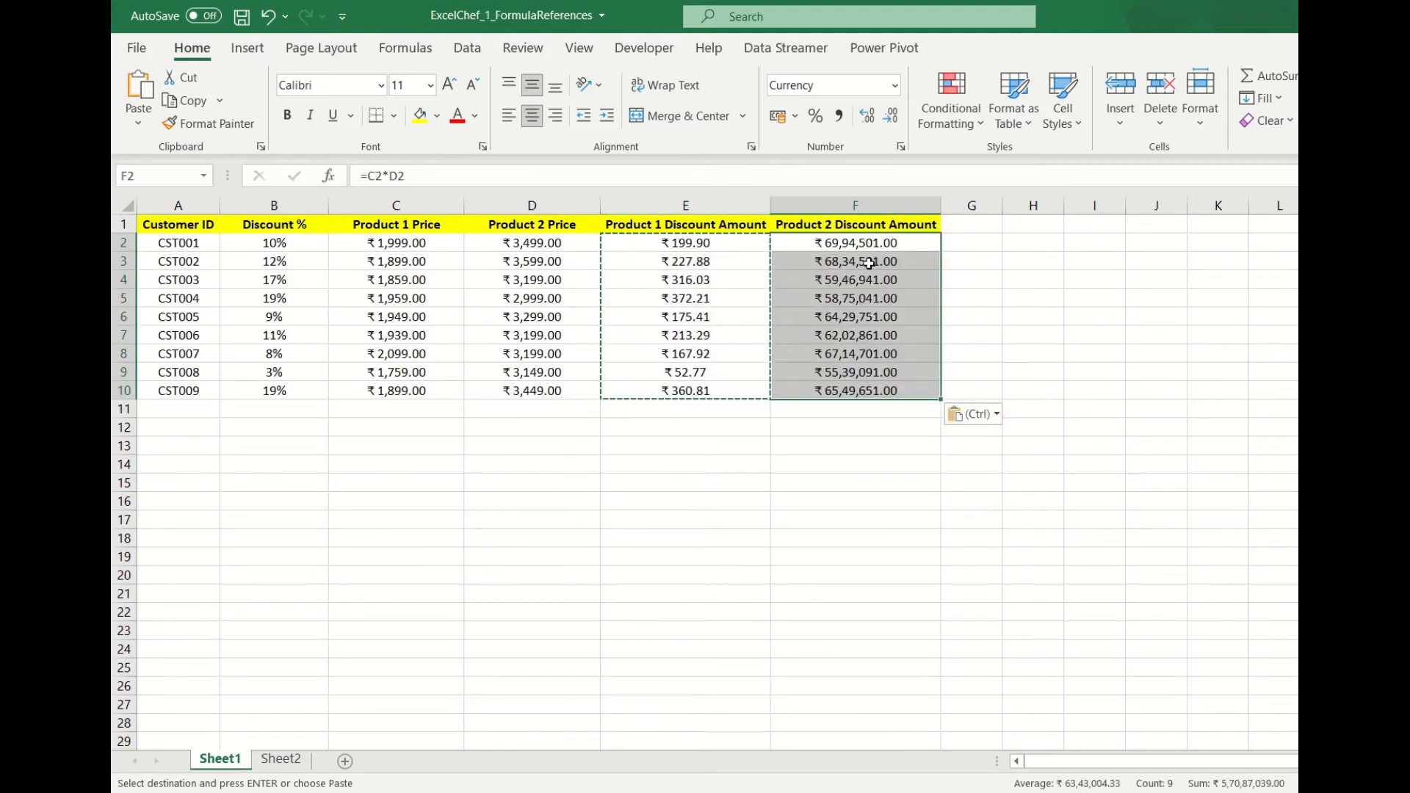
pyautogui.click(838, 246)
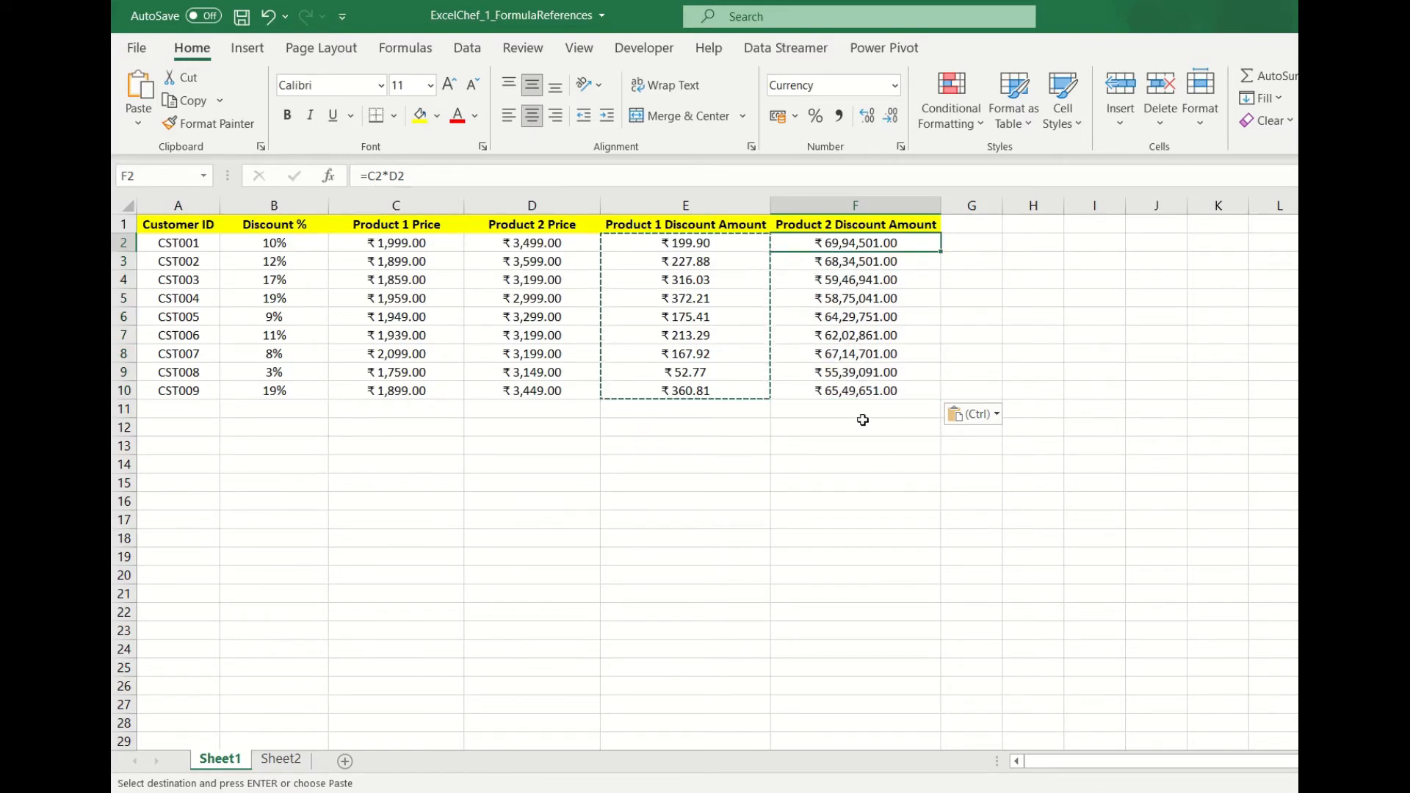
# Cancel the copy mode and clear the pasted Product 2 discount formulas in F2:F10.
pyautogui.press('Escape')
pyautogui.moveTo(843, 243); pyautogui.dragTo(887, 393)
pyautogui.press('Delete')
# Lock only the column of the discount reference in E2, making the formula =$B2*C2.
pyautogui.click(717, 244)
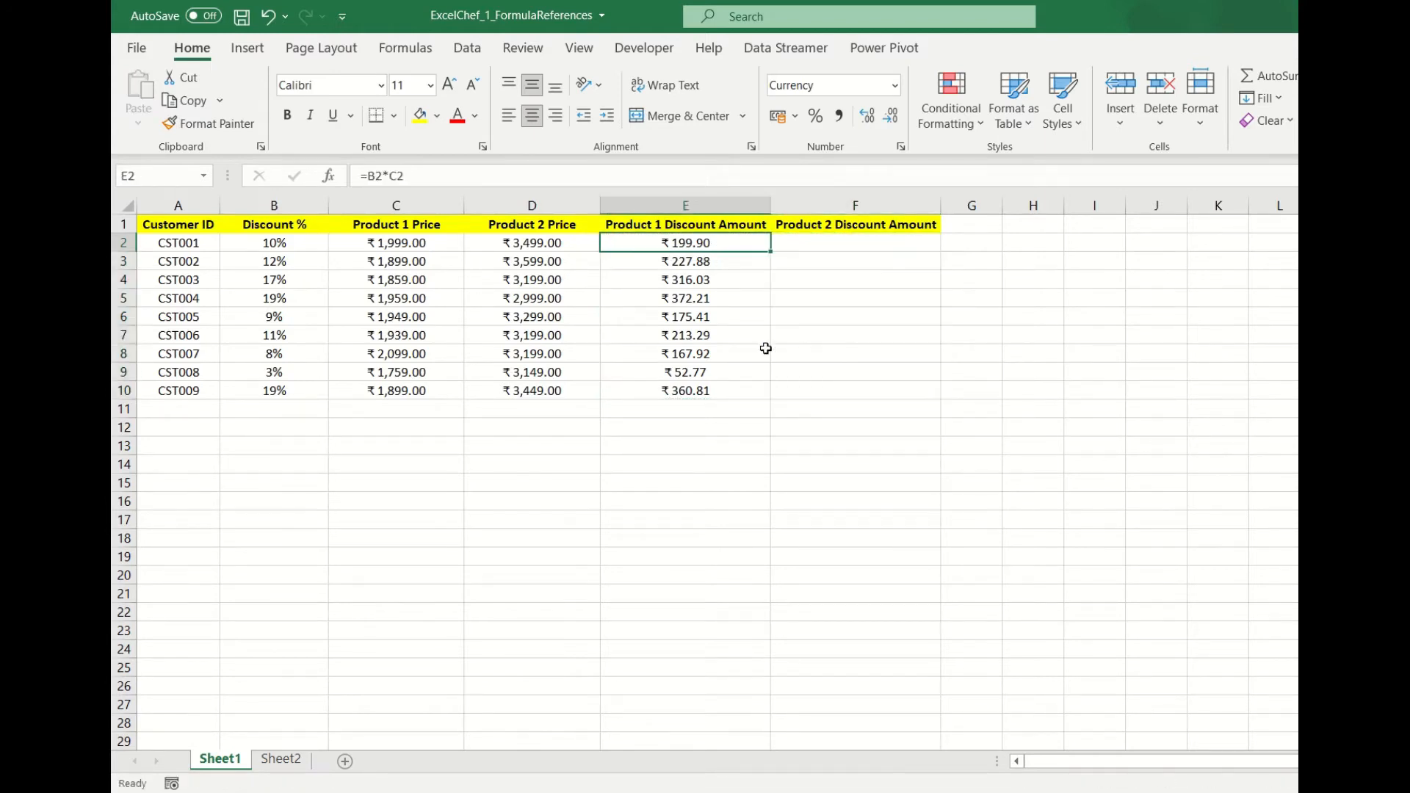
pyautogui.click(383, 176)
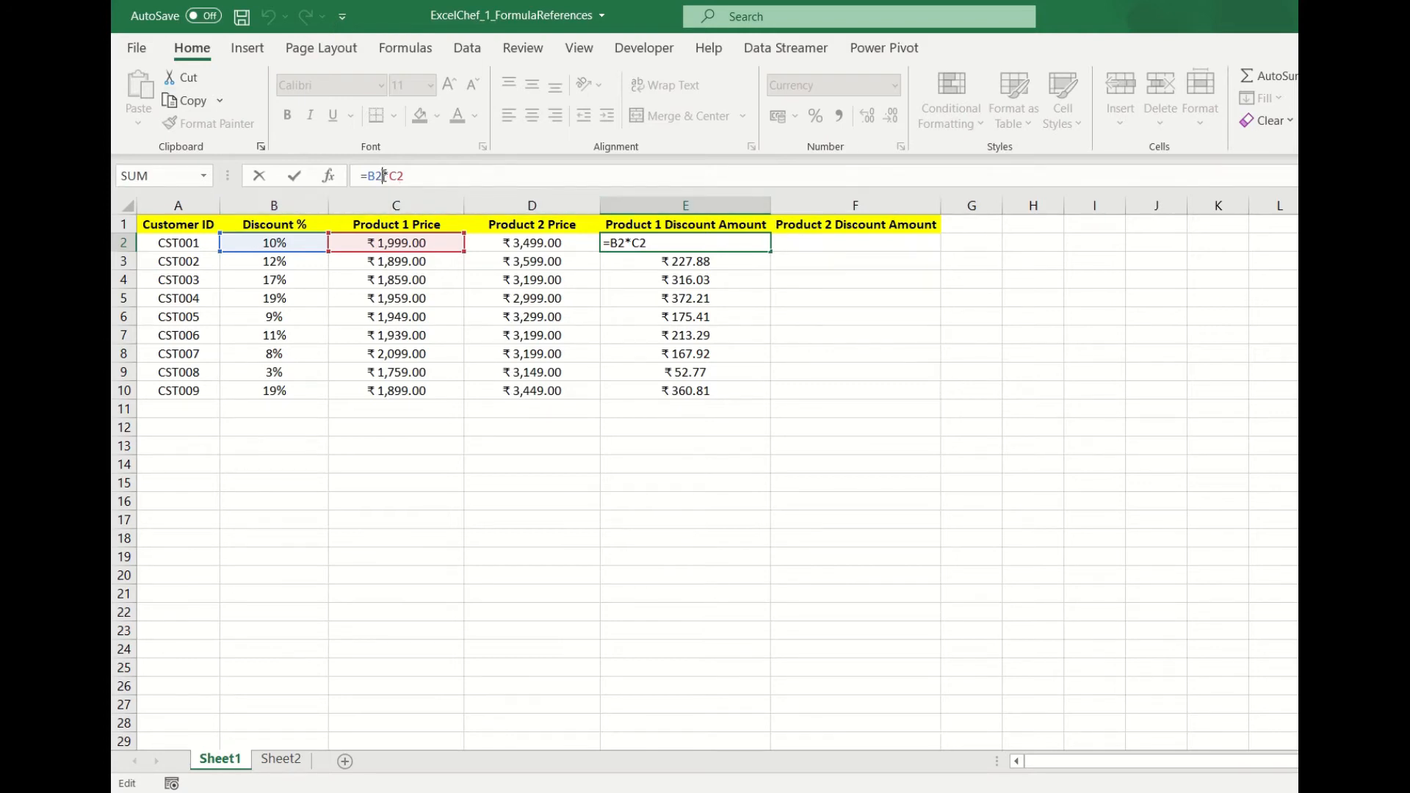
pyautogui.press('F4')
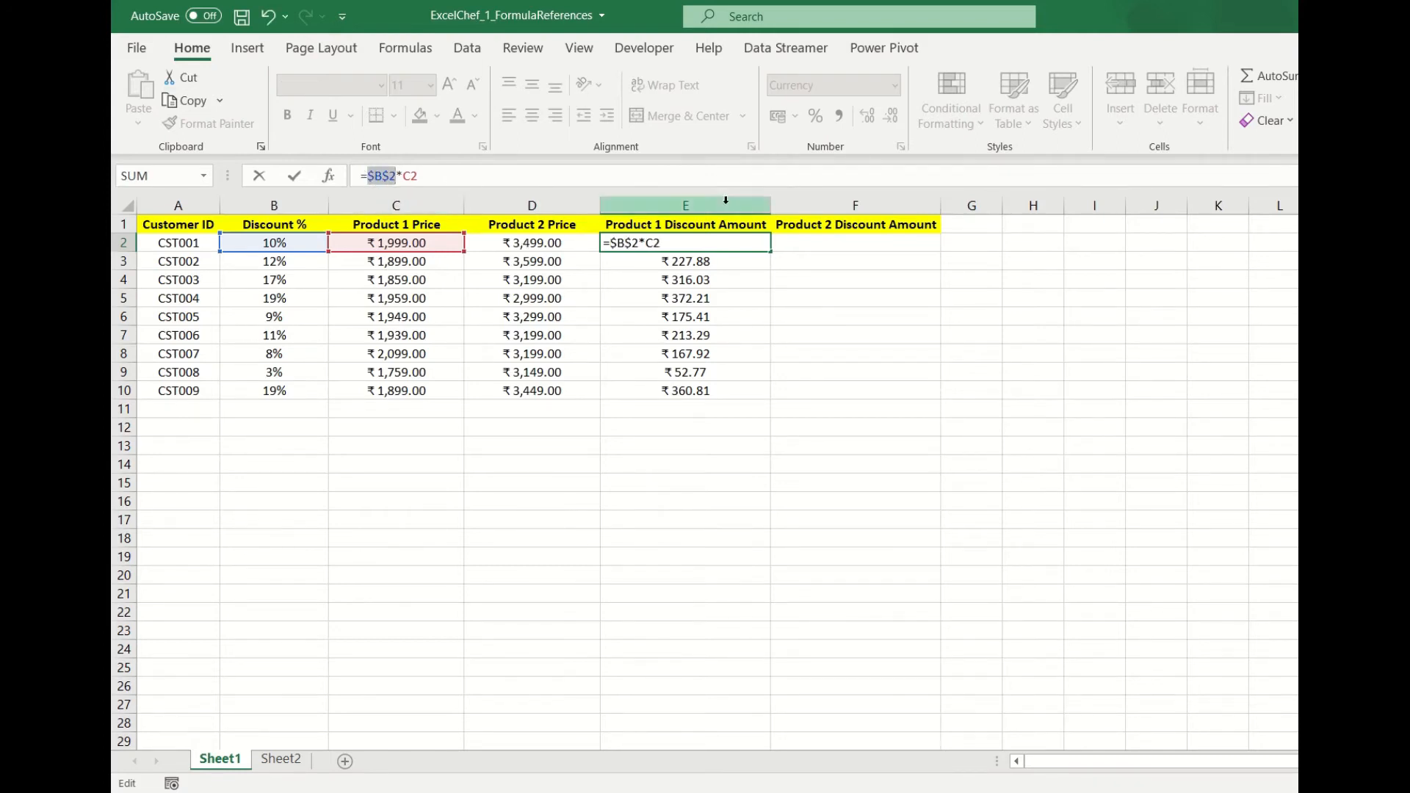
pyautogui.press('F4')
pyautogui.press('F4')
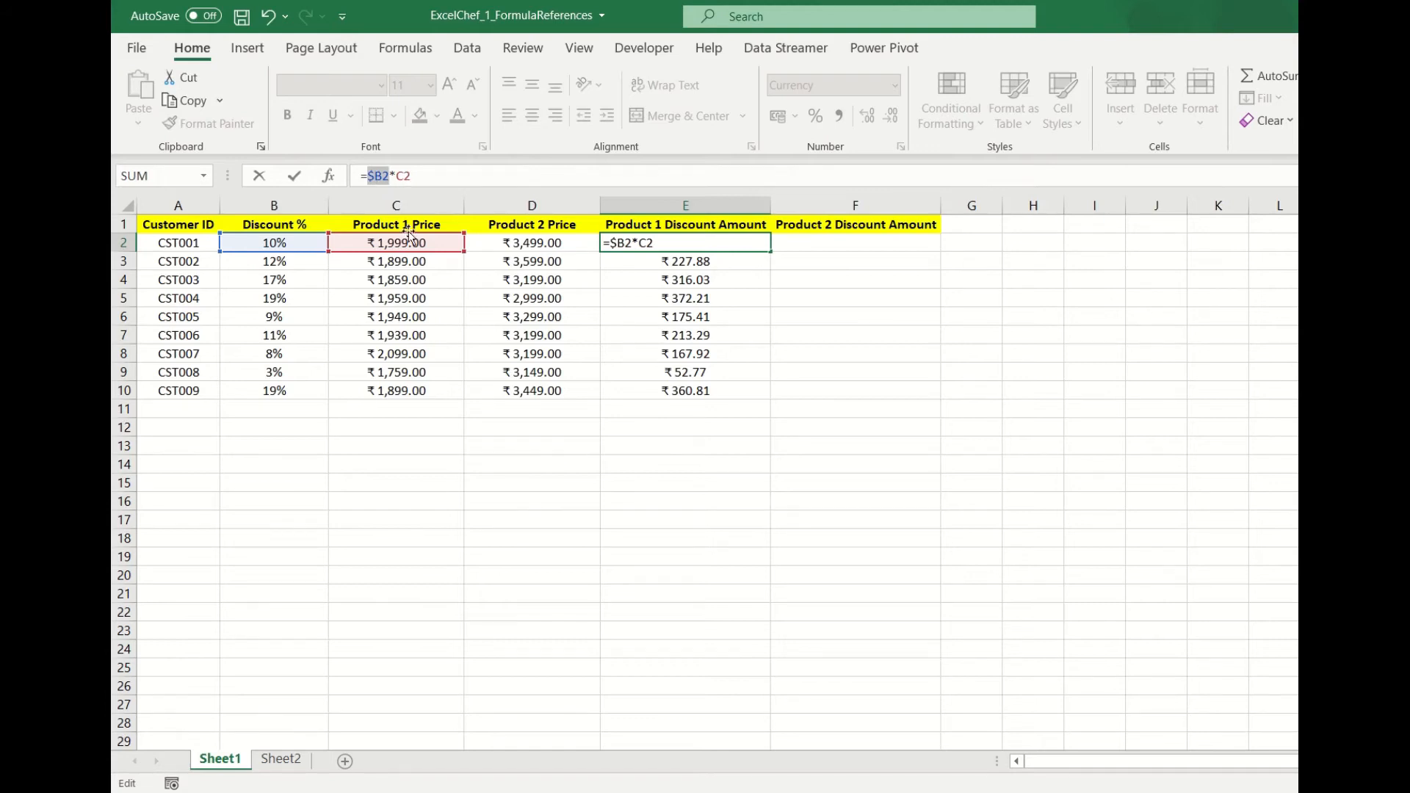
pyautogui.press('F4')
pyautogui.press('F4')
pyautogui.press('F4')
pyautogui.press('F4')
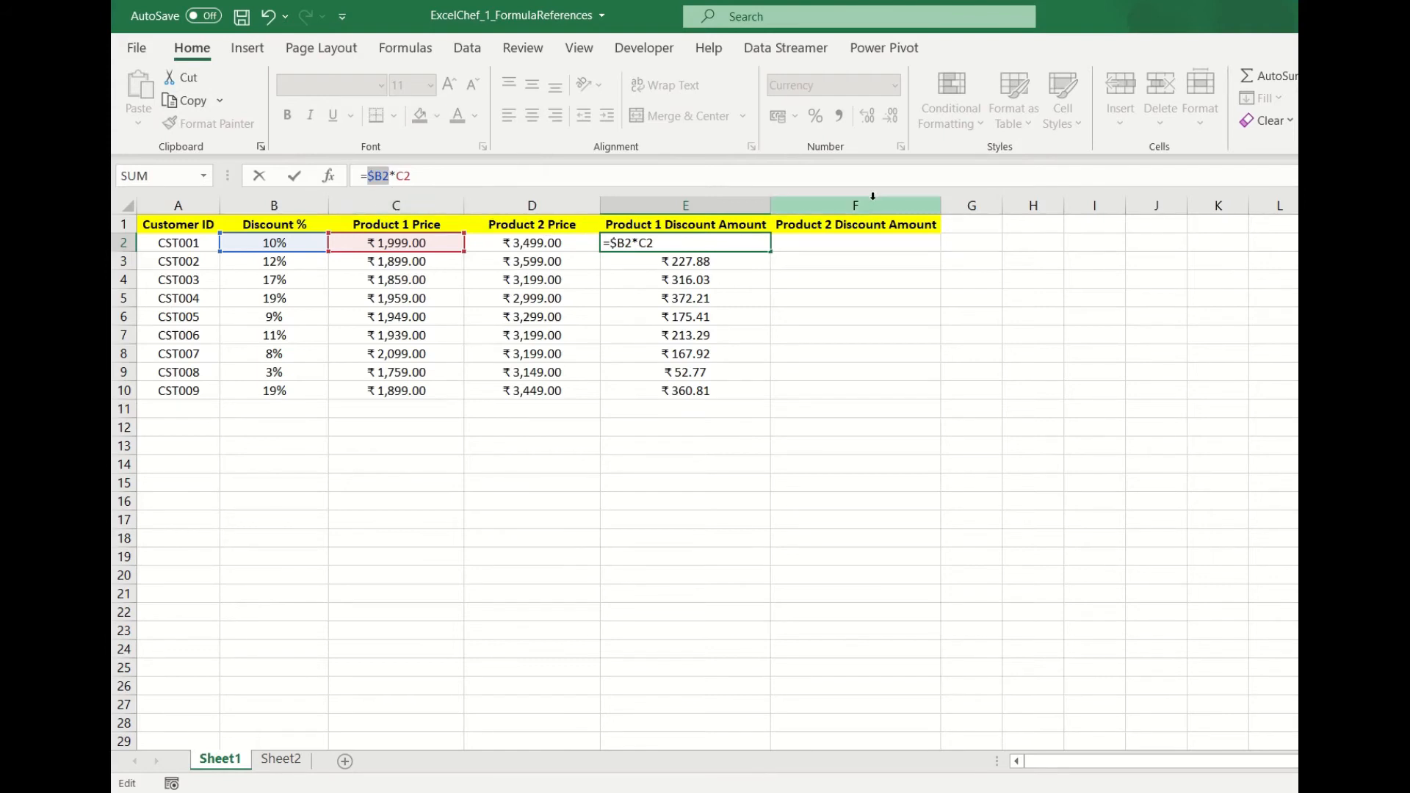
pyautogui.press('Return')
# Fill the E2 formula down to E10 and extend it across into F2:F10.
pyautogui.click(734, 245)
pyautogui.moveTo(770, 252); pyautogui.dragTo(772, 404)
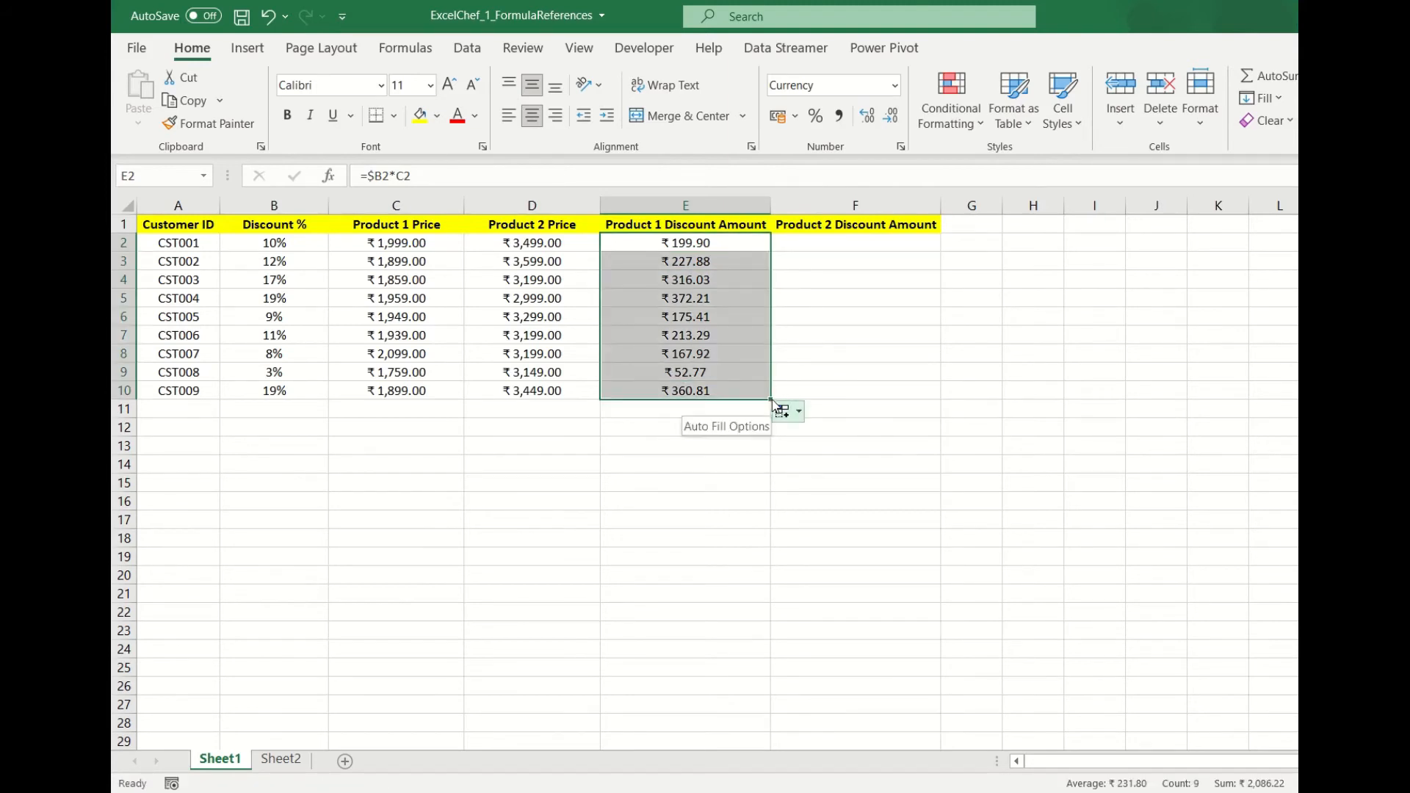
pyautogui.moveTo(773, 397); pyautogui.dragTo(927, 409)
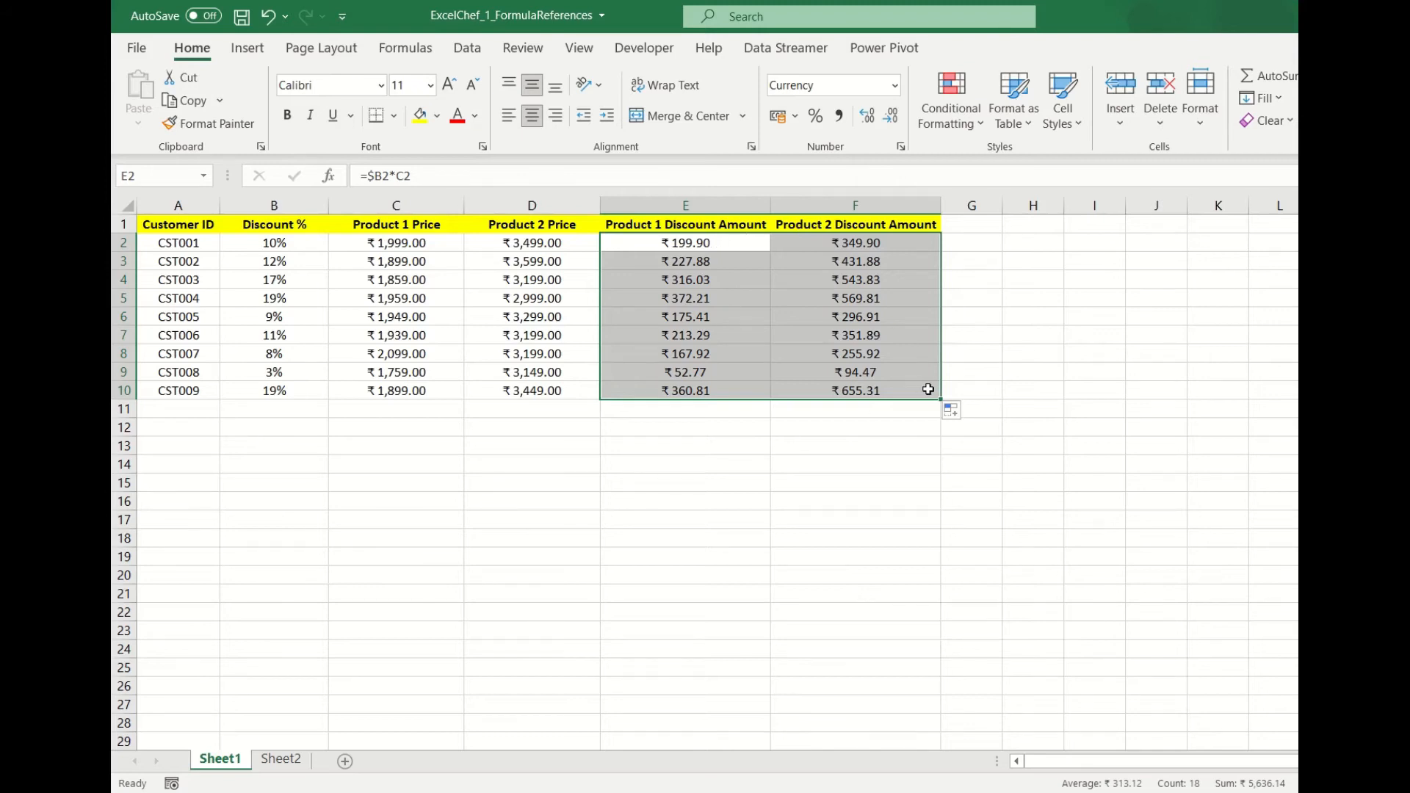
# Clear E2:F10 and enter the formula =$B2*C2 into the whole range at once, with only column B locked.
pyautogui.click(709, 243)
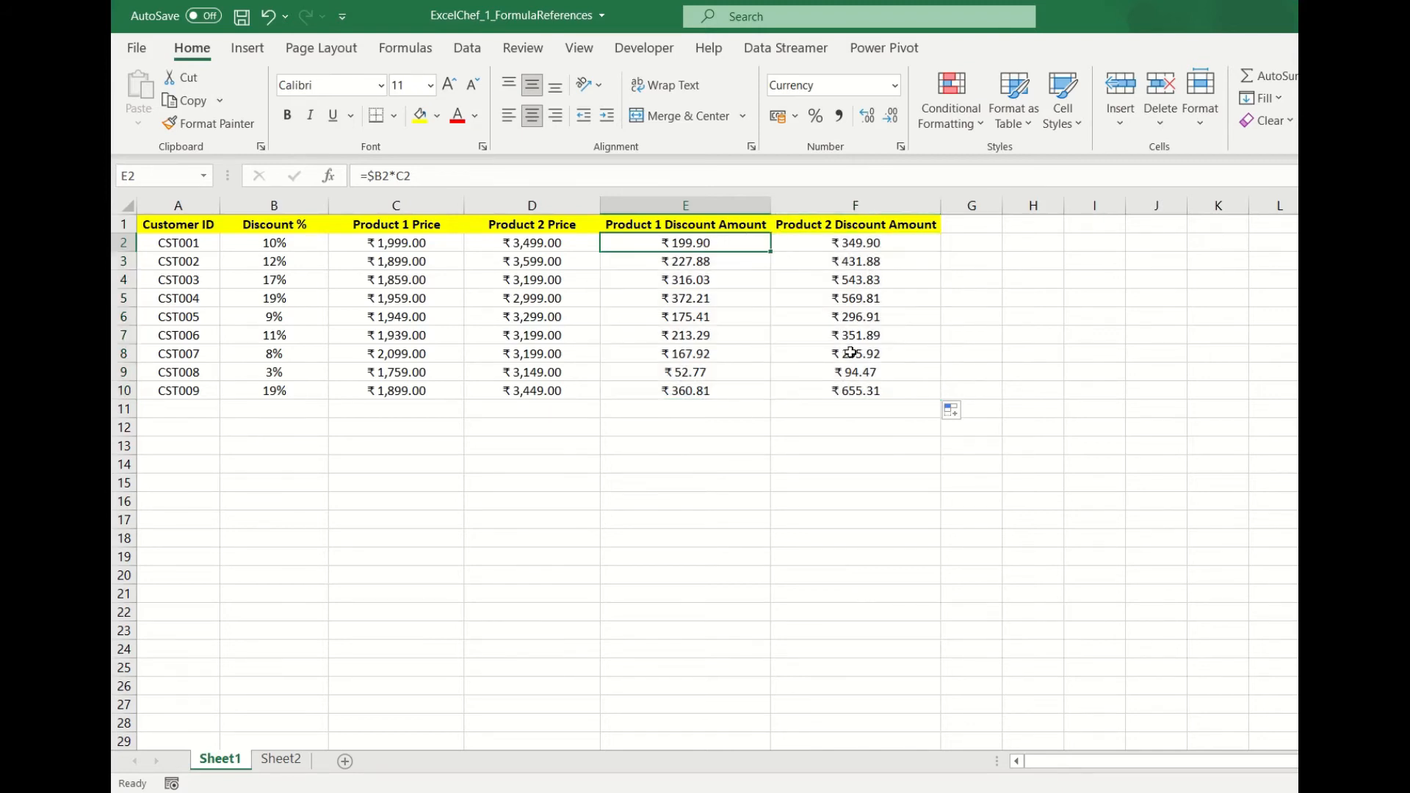
pyautogui.keyDown('shift'); pyautogui.click(886, 389); pyautogui.keyUp('shift')
pyautogui.press('Delete')
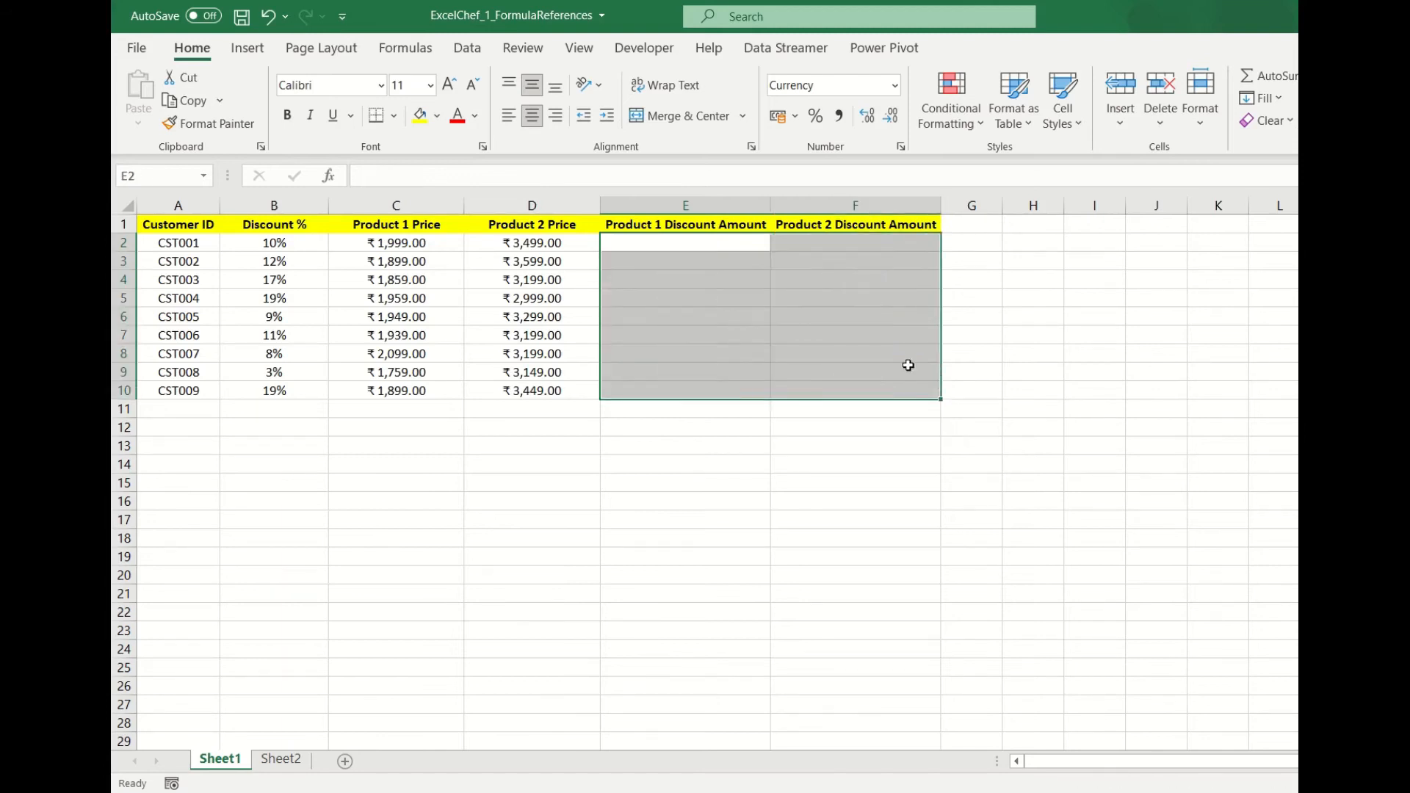
pyautogui.click(573, 177)
pyautogui.write('=')
pyautogui.write('B2')
pyautogui.press('F4')
pyautogui.press('F4')
pyautogui.press('F4')
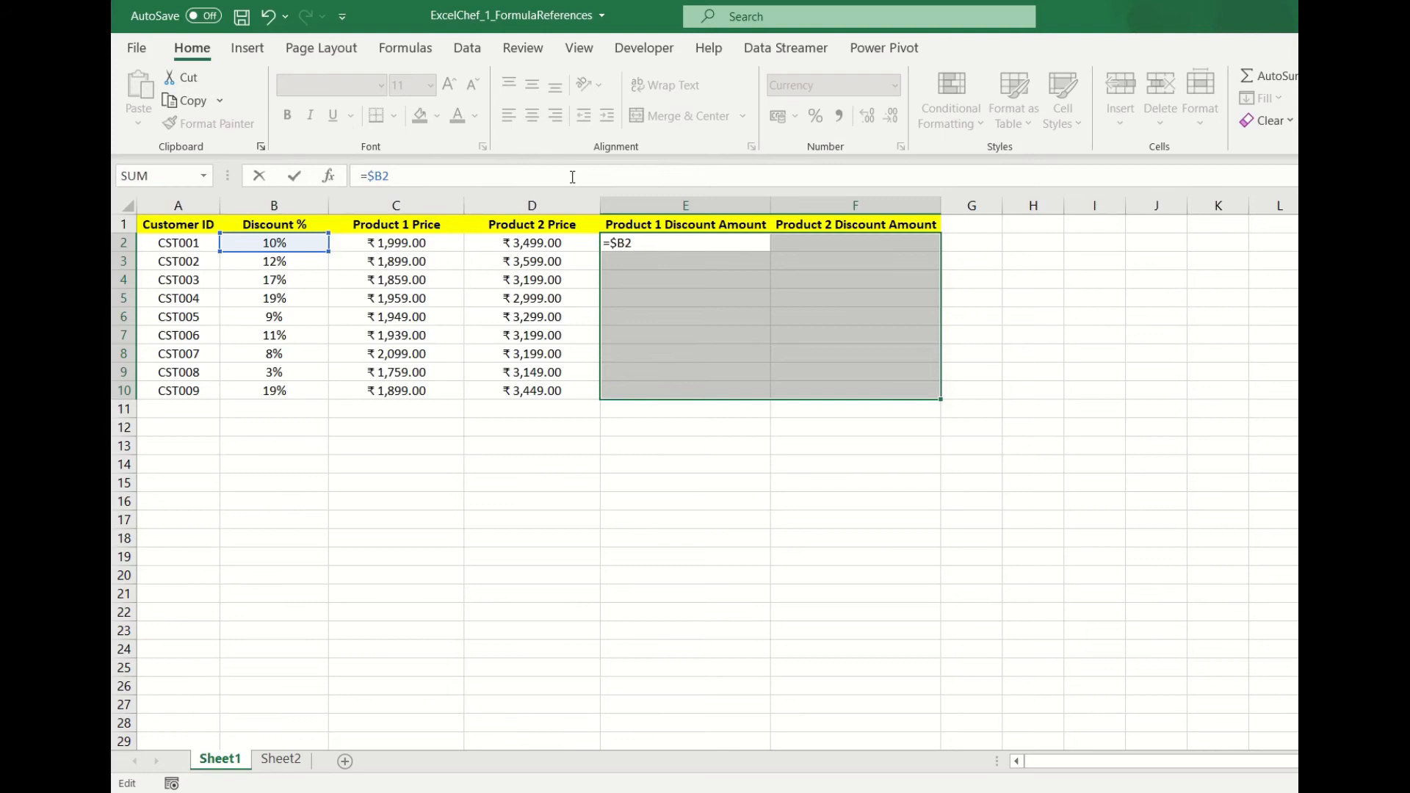
pyautogui.write('*C')
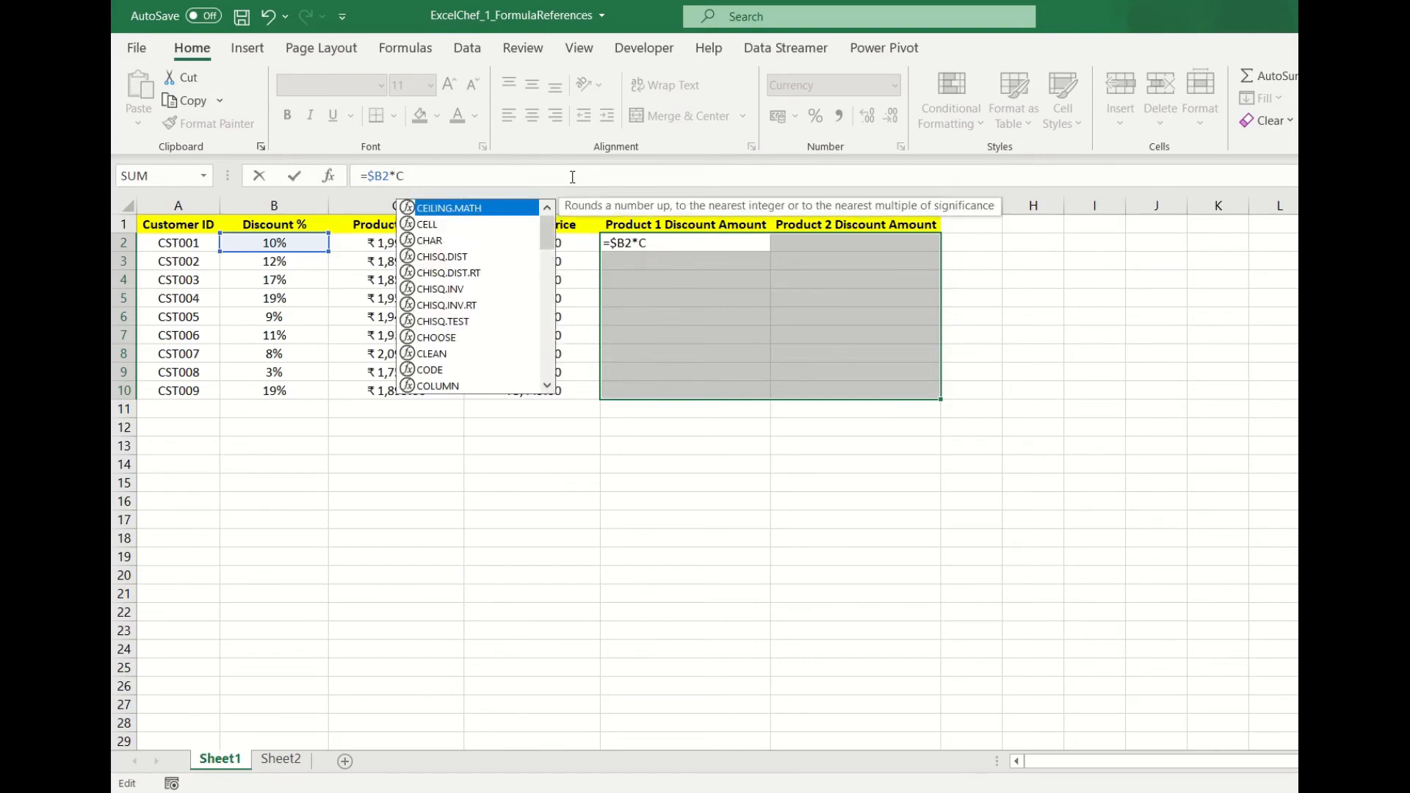
pyautogui.write('2')
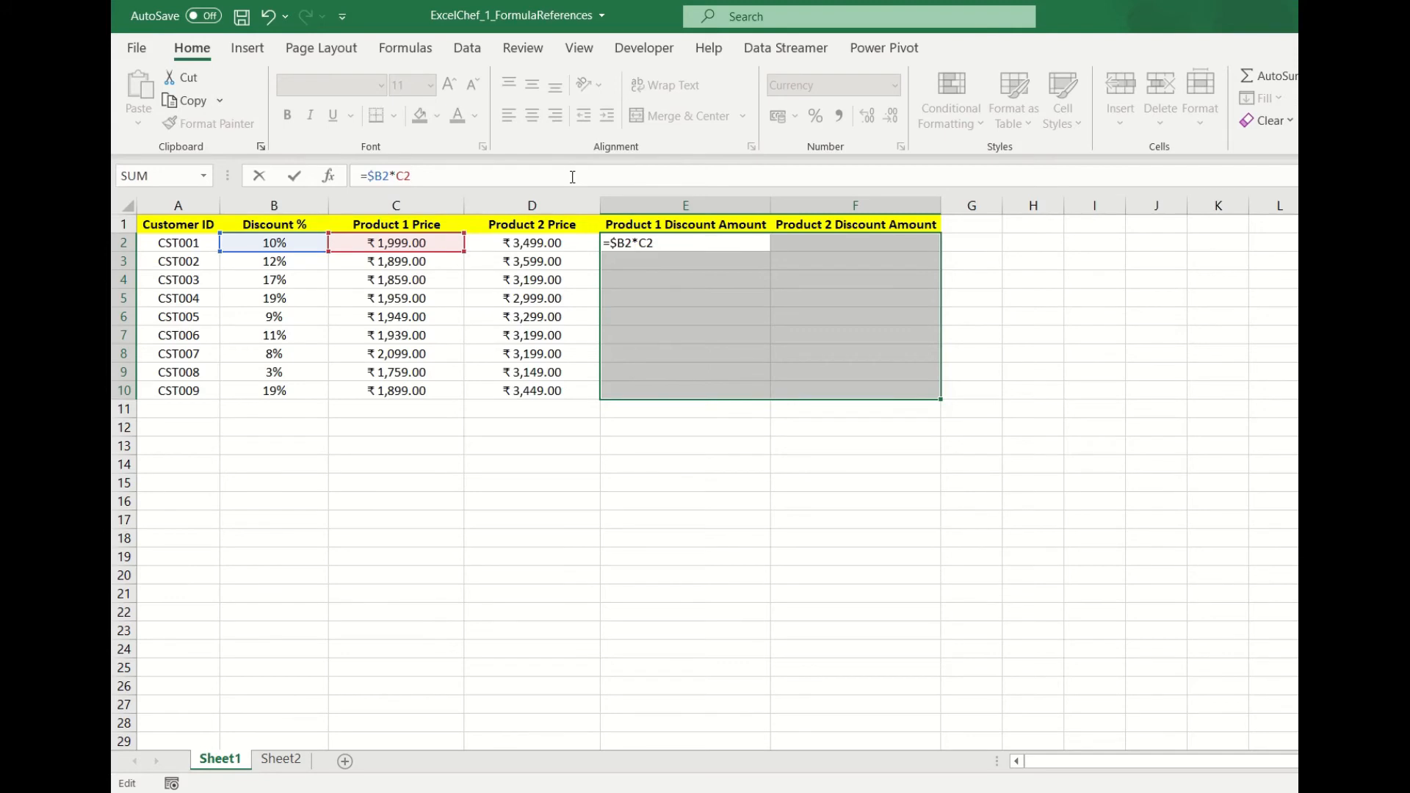
pyautogui.hotkey('ctrl', 'Return')
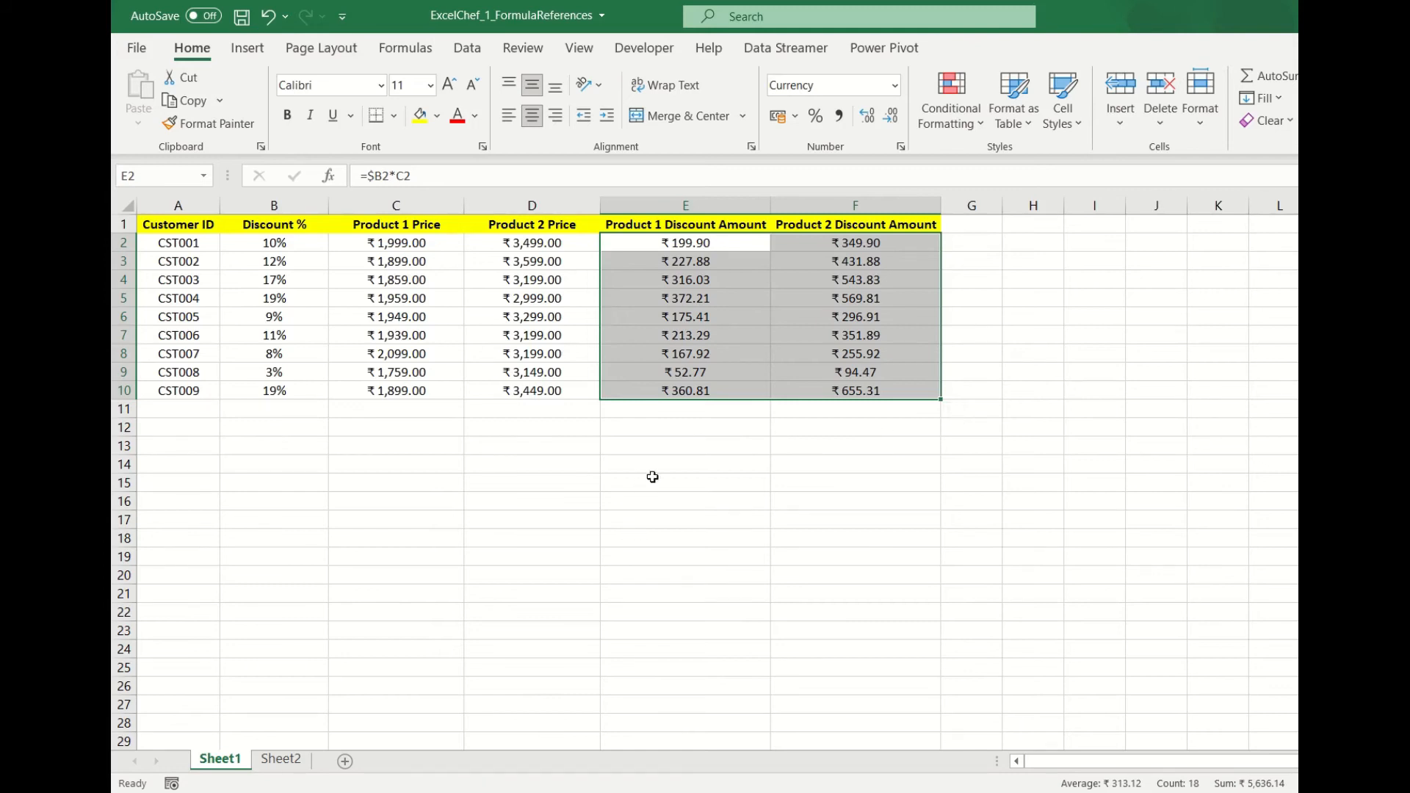
# Switch to Sheet2 and examine the Formula1 (A5) and Formula2 ($A$5) reference examples and the formulas in C5 and E5.
pyautogui.click(283, 766)
pyautogui.click(317, 544)
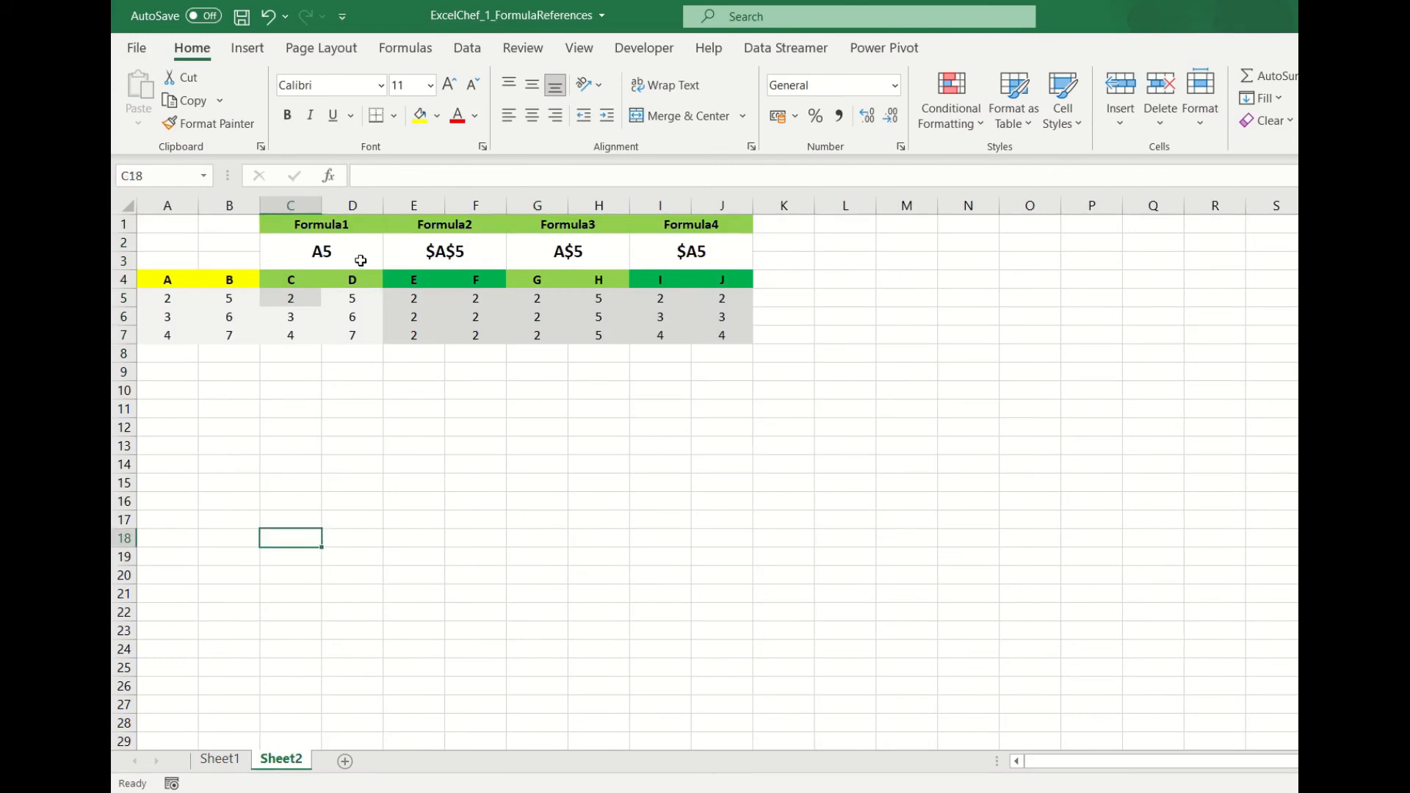
pyautogui.click(359, 257)
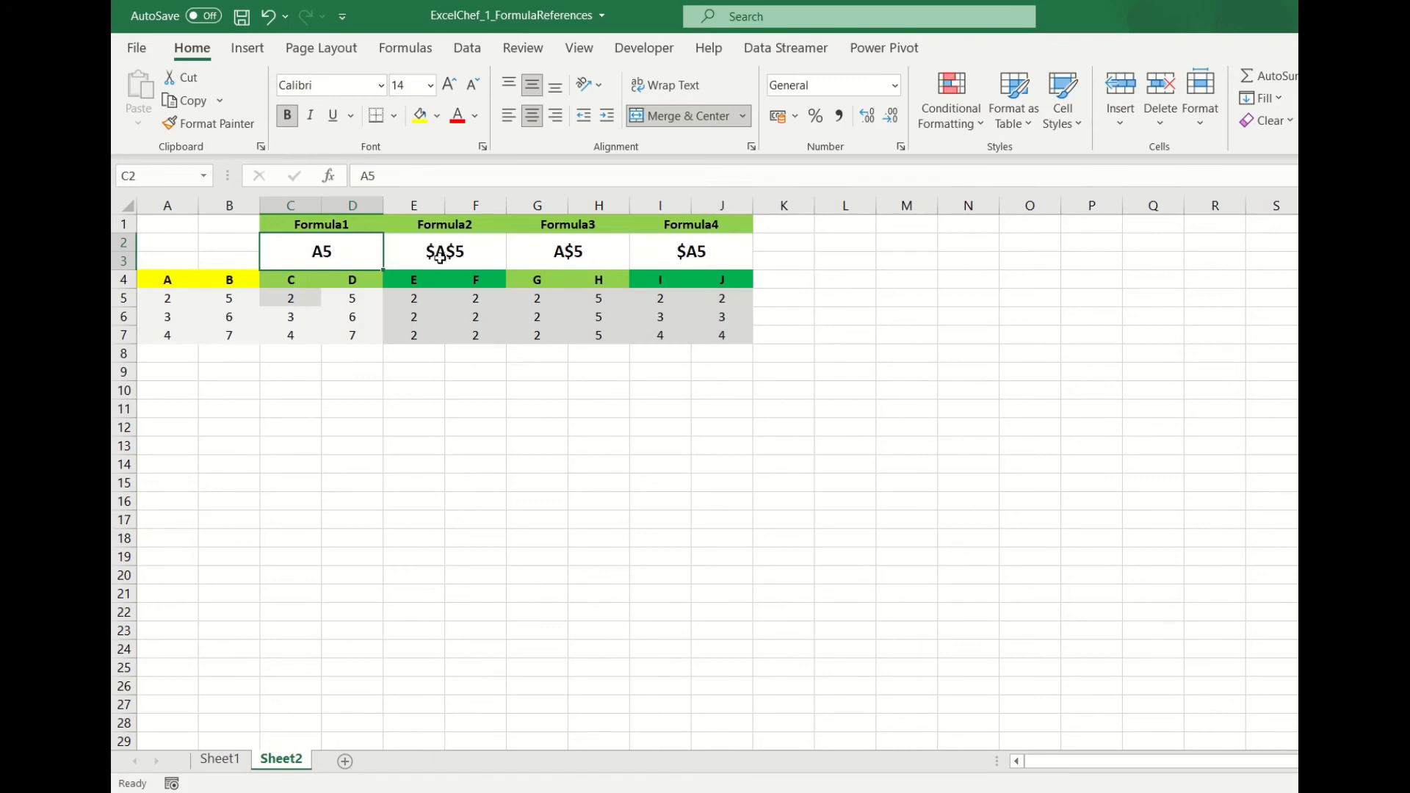
pyautogui.click(444, 254)
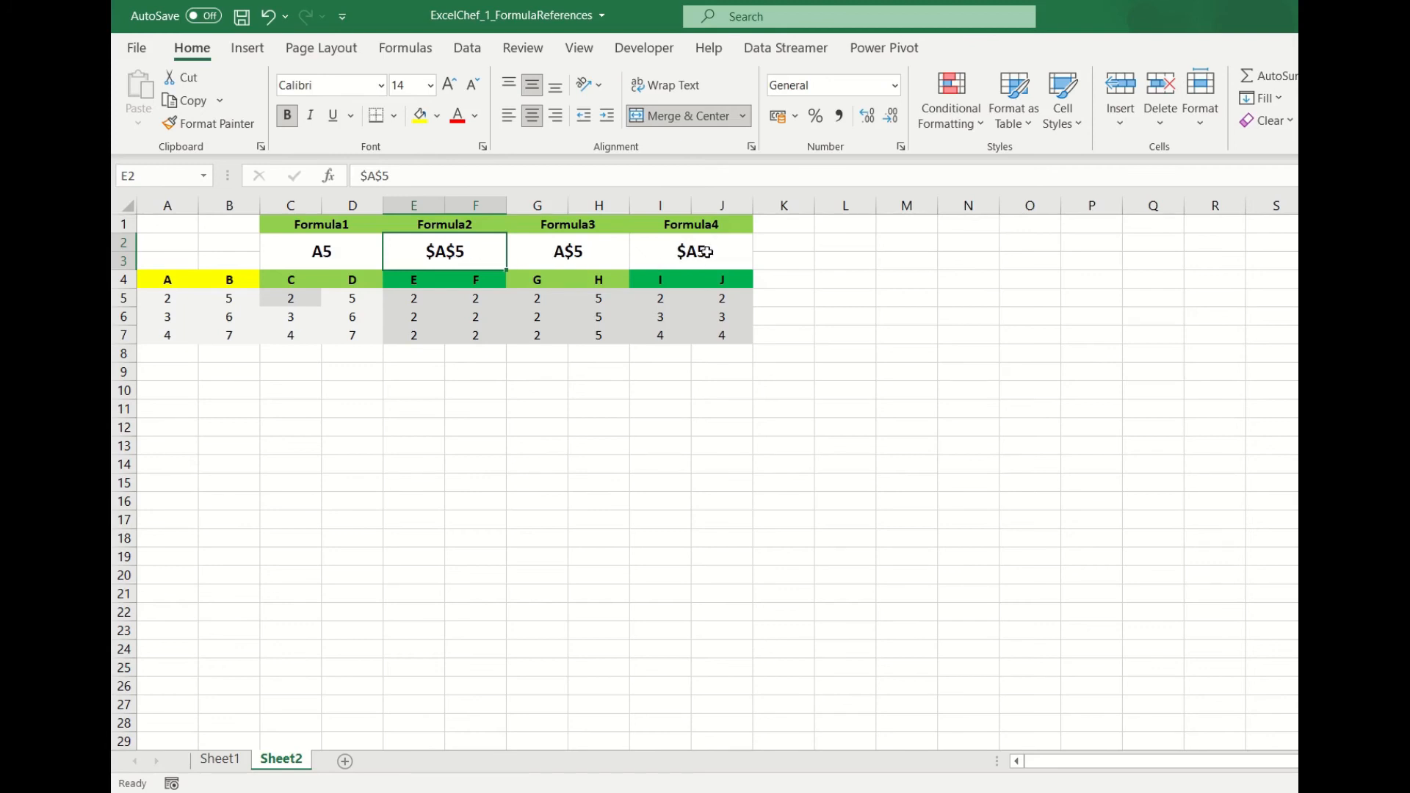
pyautogui.click(299, 301)
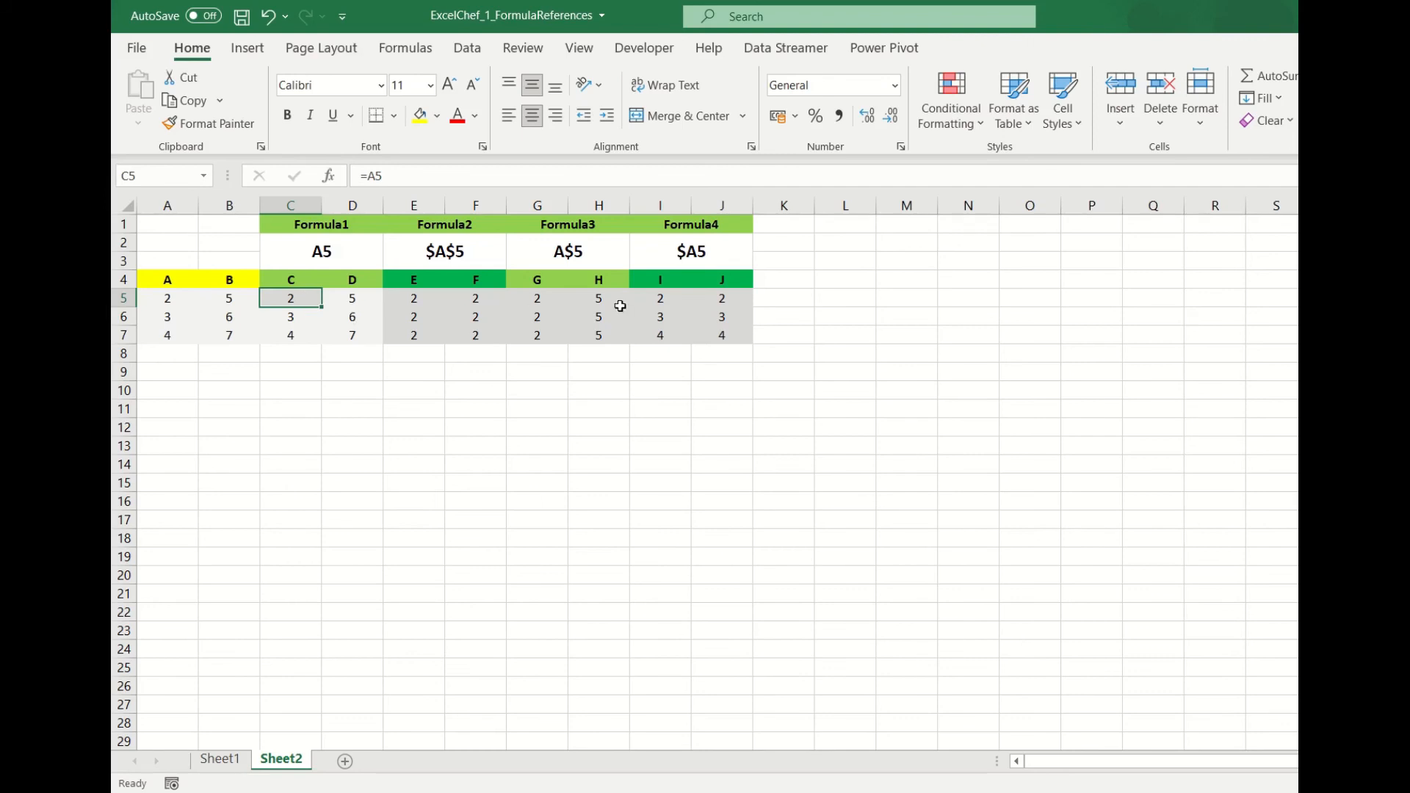
pyautogui.click(318, 251)
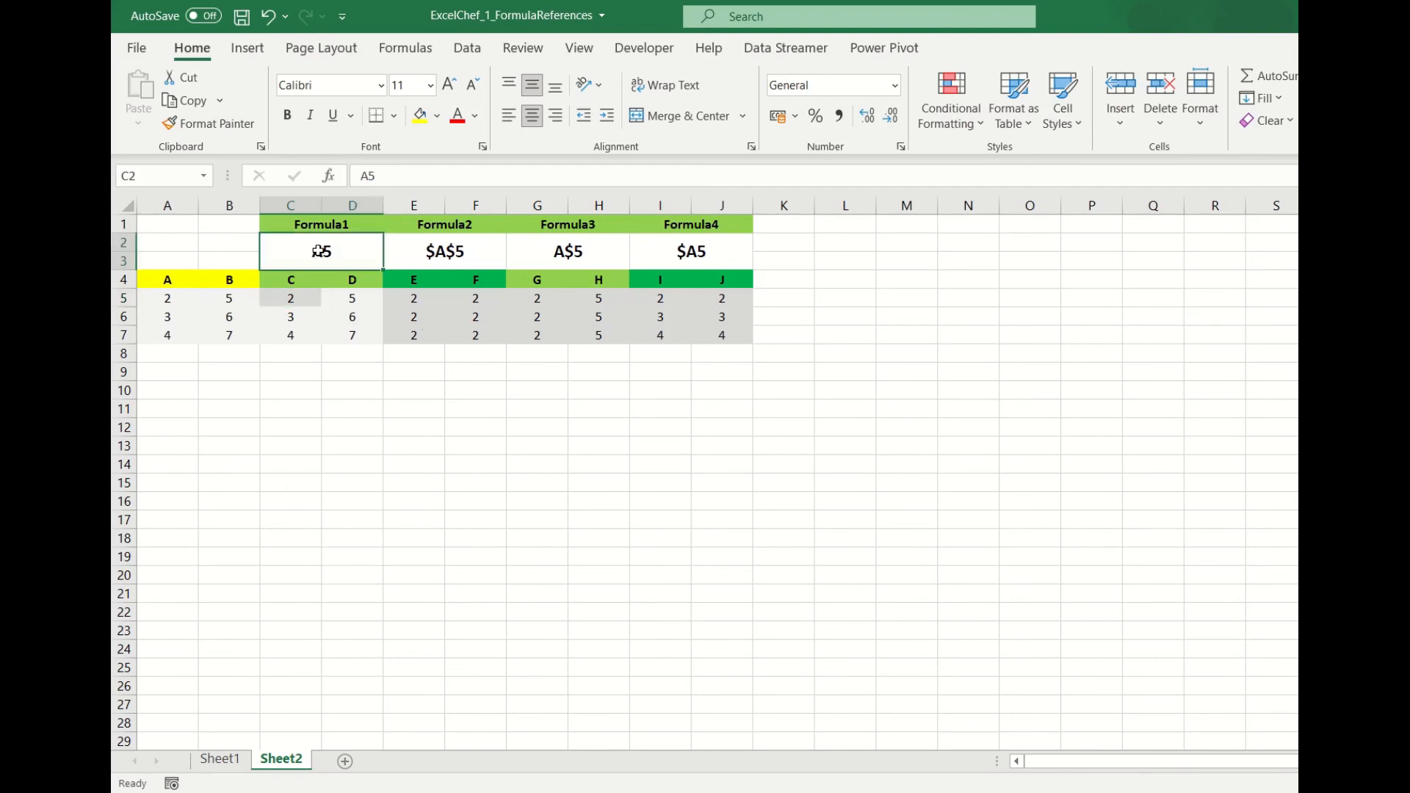
pyautogui.click(292, 297)
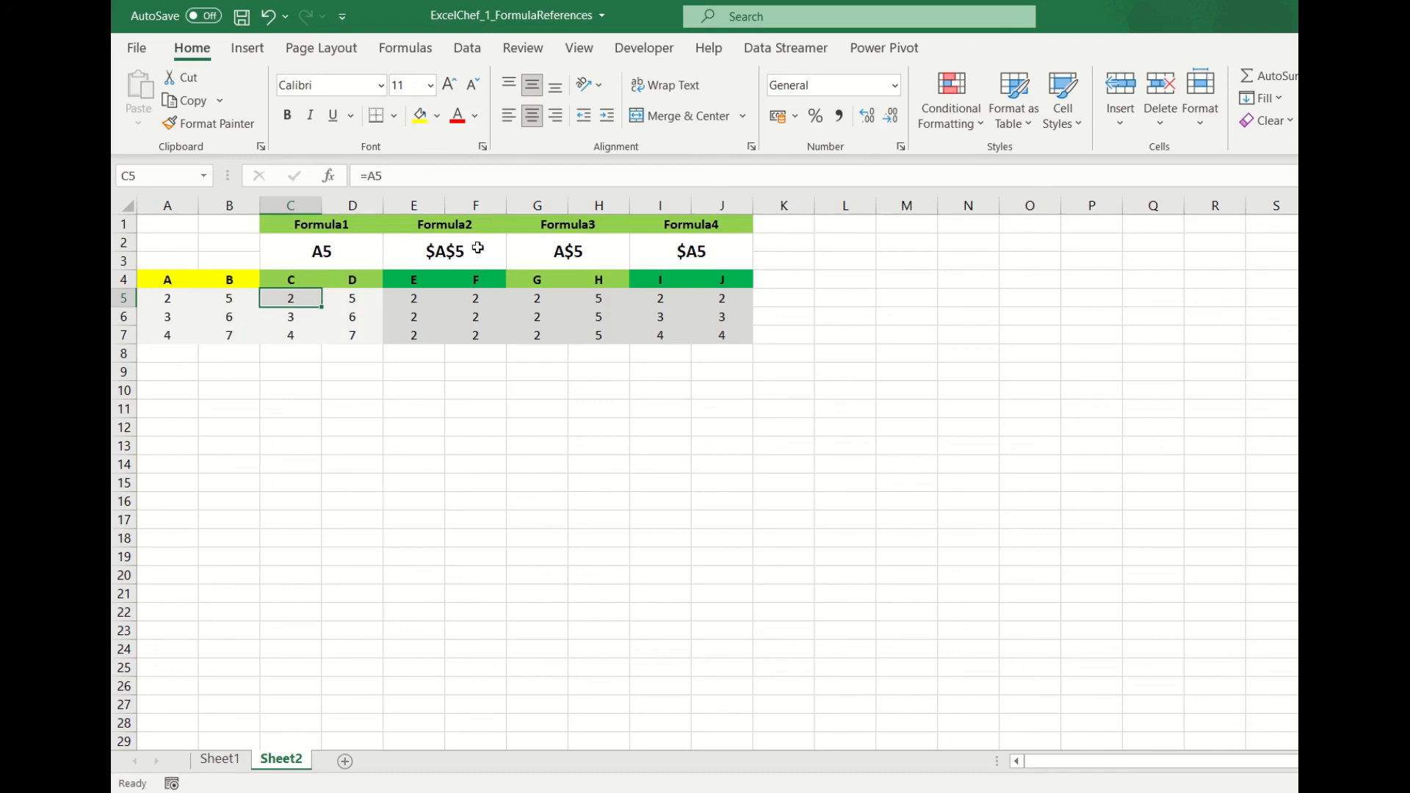
pyautogui.click(450, 262)
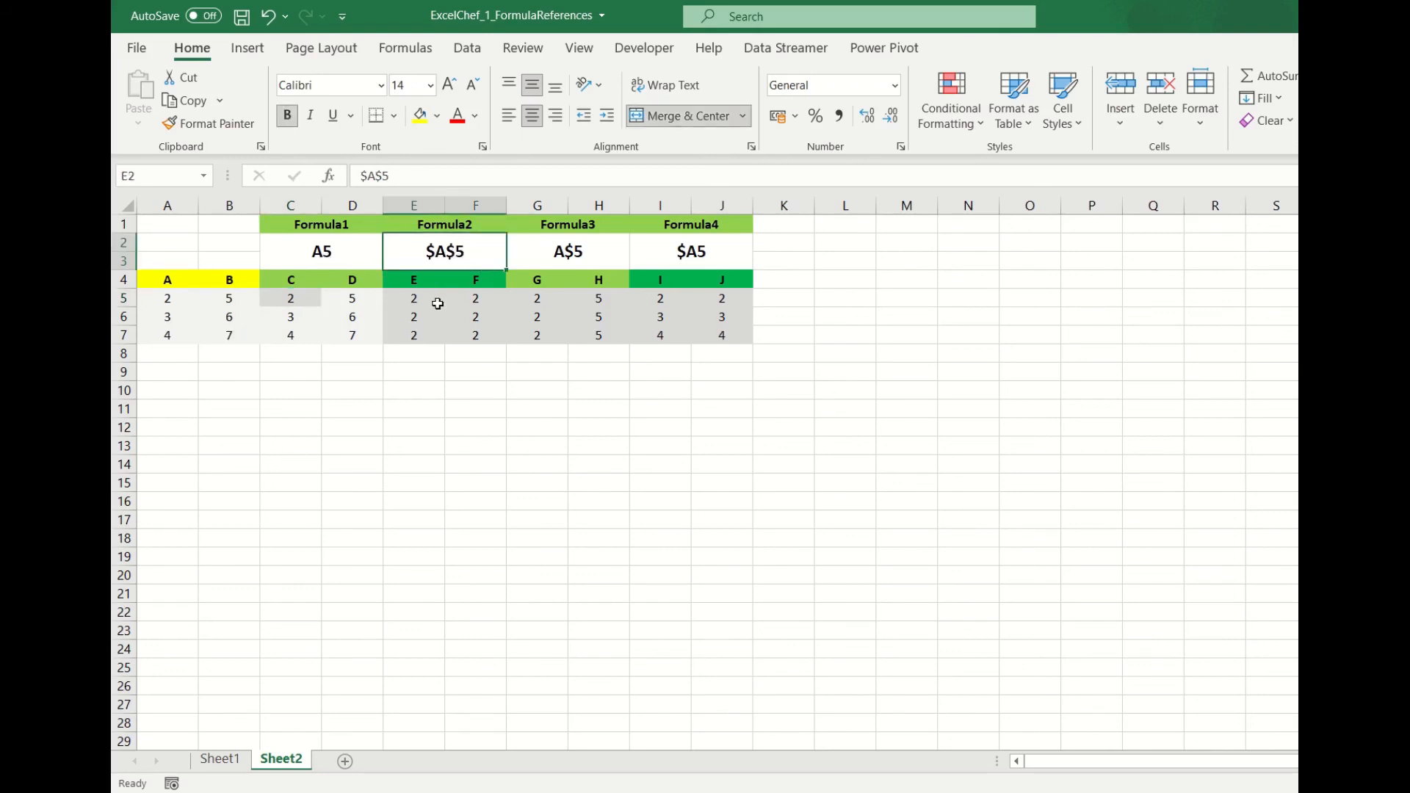
pyautogui.click(414, 302)
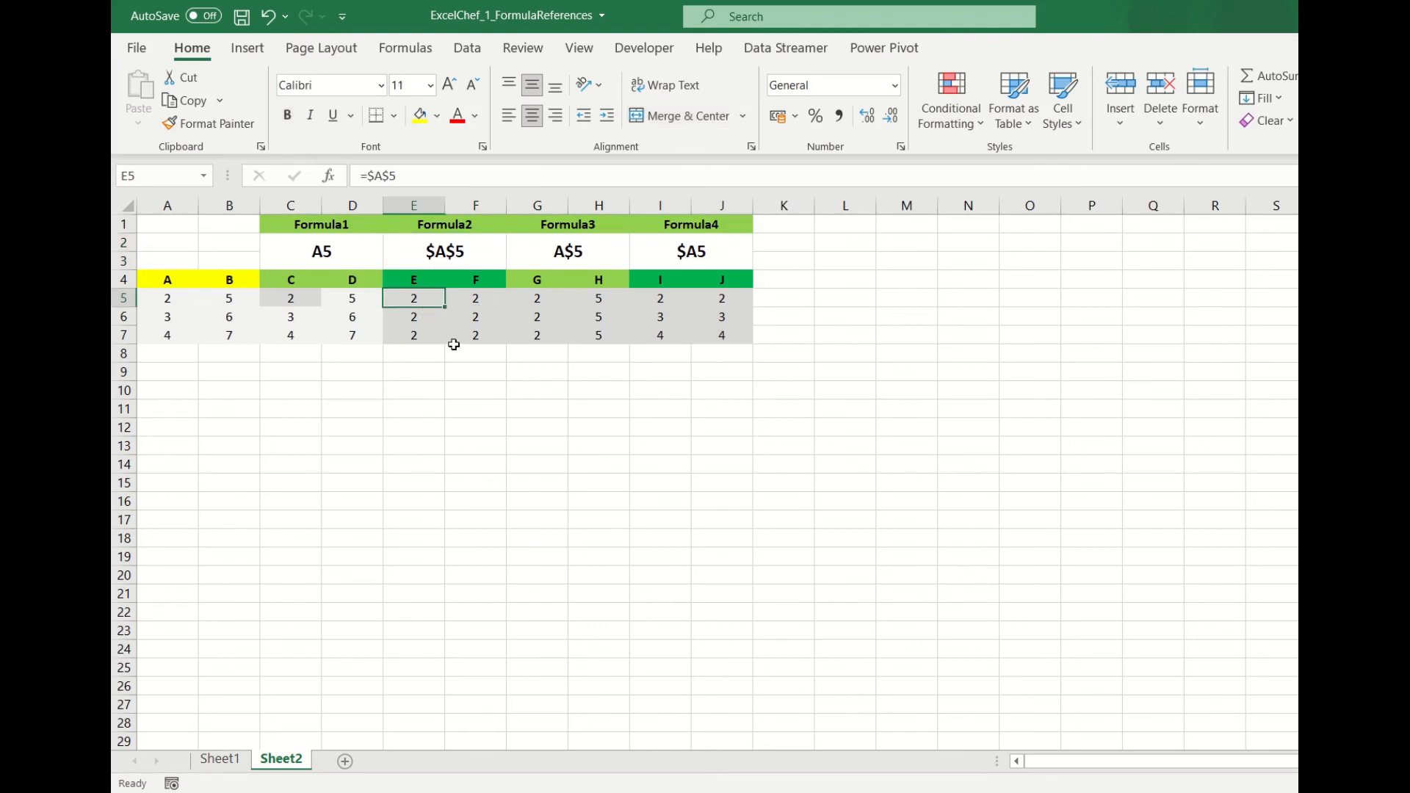